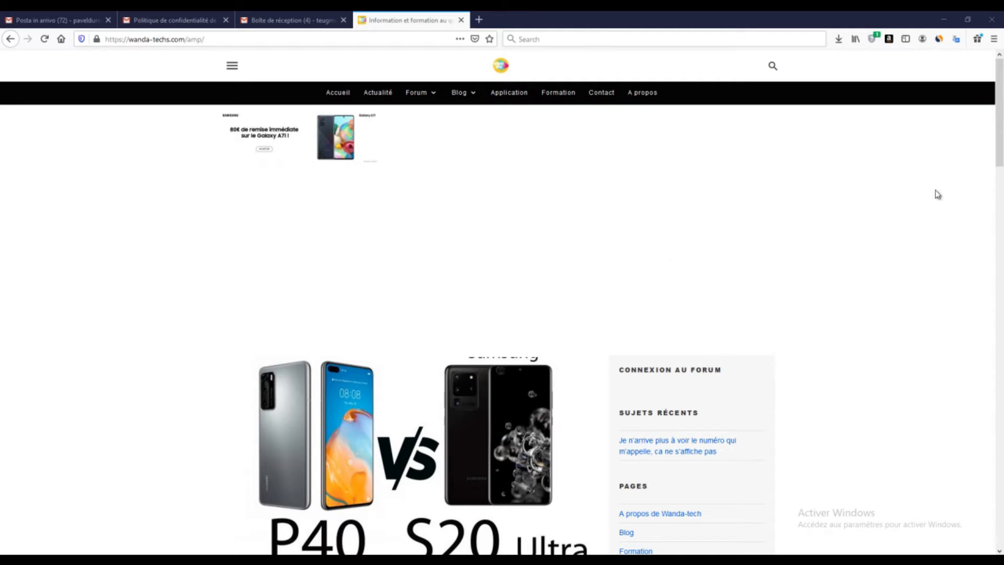
- Switch to Zoom and start a new meeting, dismissing the prompt for joining the computer audio
{"action": "mouse_move", "coordinate": [1001, 151]}
{"action": "left_mouse_down"}
{"action": "mouse_move", "coordinate": [1001, 175]}
{"action": "mouse_move", "coordinate": [1002, 153]}
{"action": "left_mouse_up"}
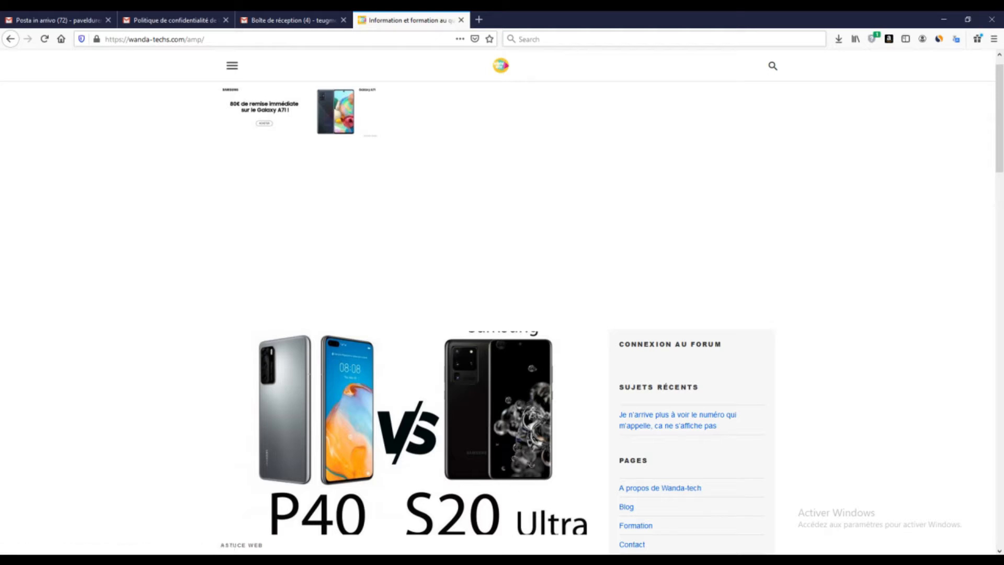
{"action": "left_click", "coordinate": [526, 560]}
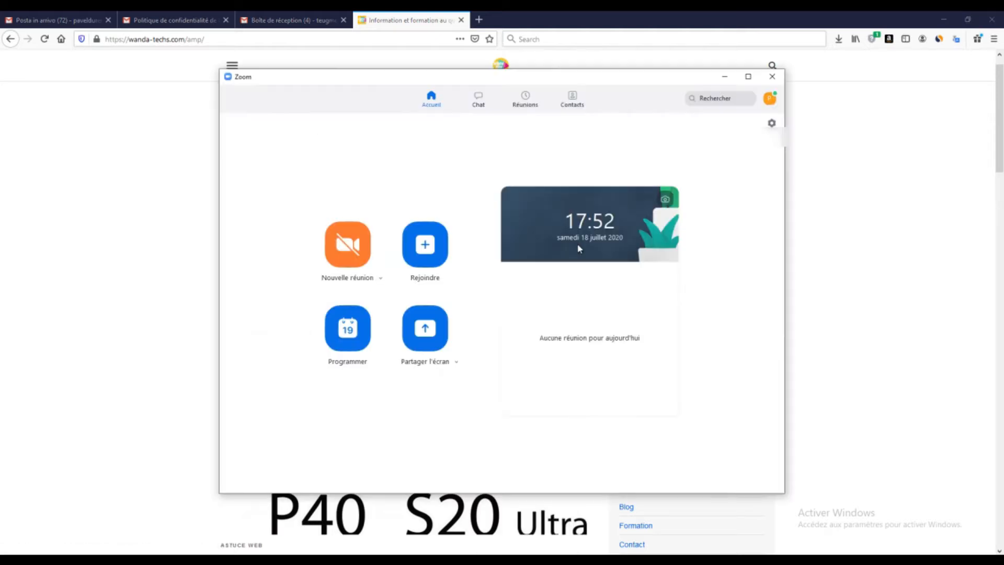
{"action": "left_click", "coordinate": [770, 102]}
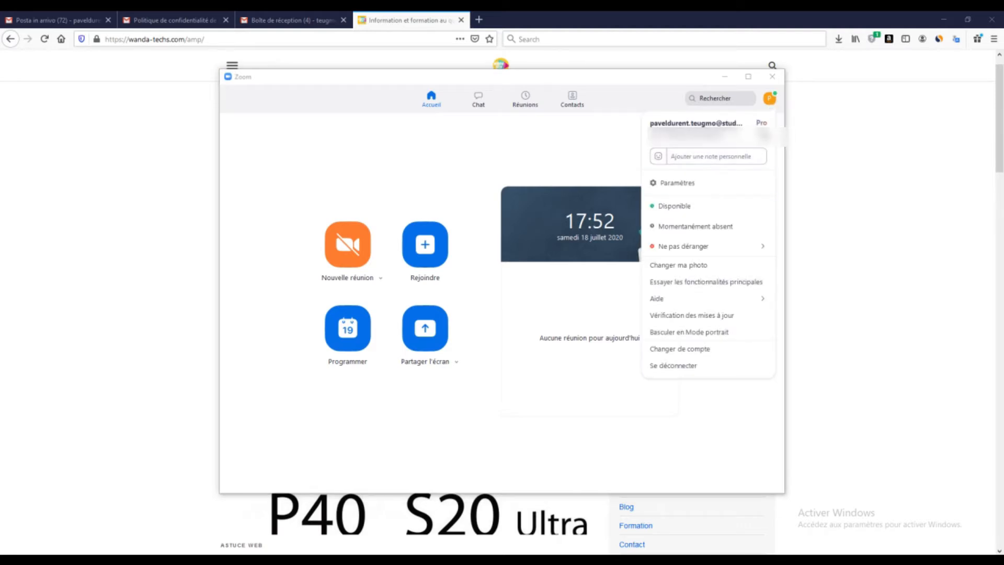
{"action": "left_click", "coordinate": [619, 150]}
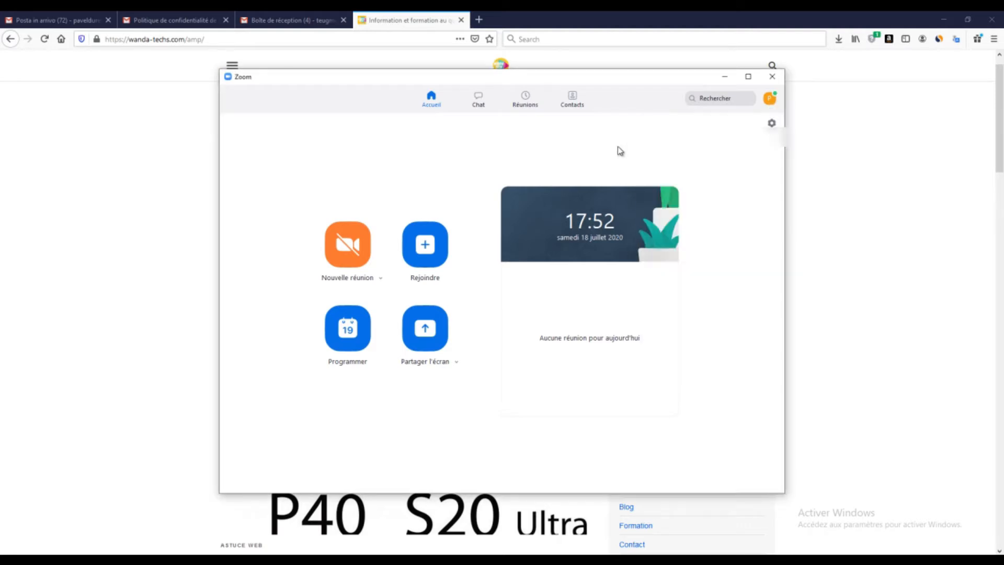
{"action": "left_click", "coordinate": [361, 234]}
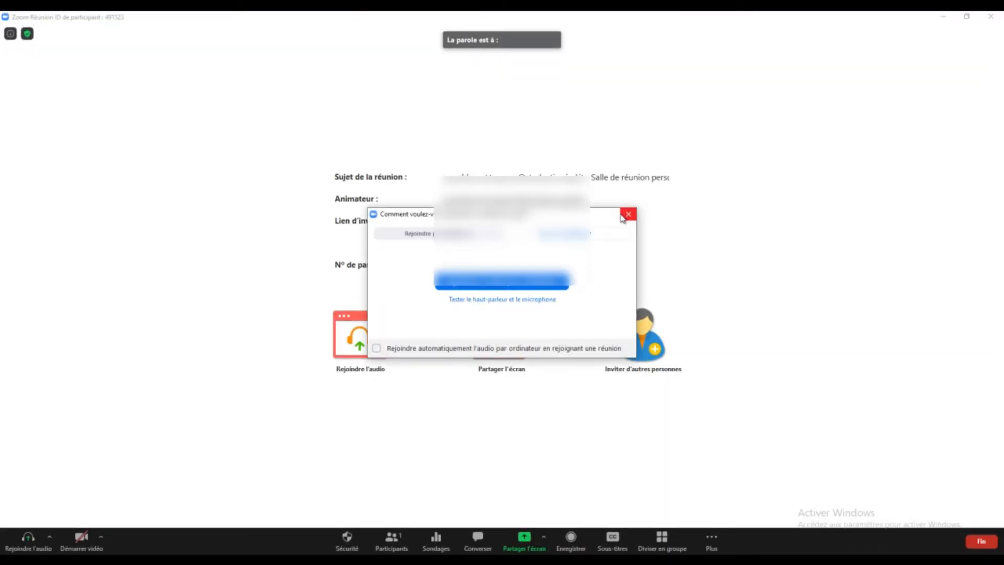
{"action": "left_click", "coordinate": [628, 215]}
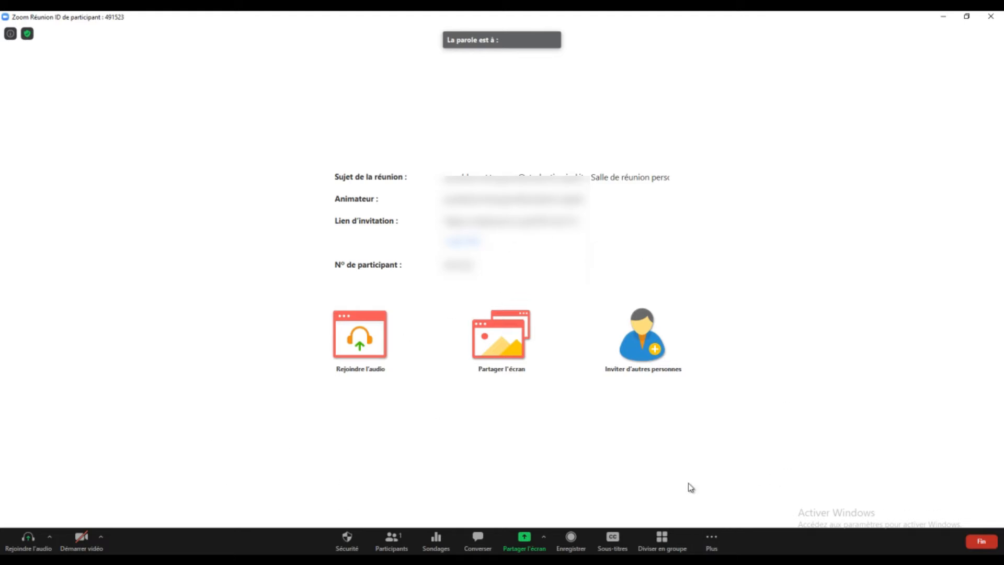
- Choose to stream the meeting live on YouTube and open the copied Google sign-in address in Firefox
{"action": "left_click", "coordinate": [712, 542]}
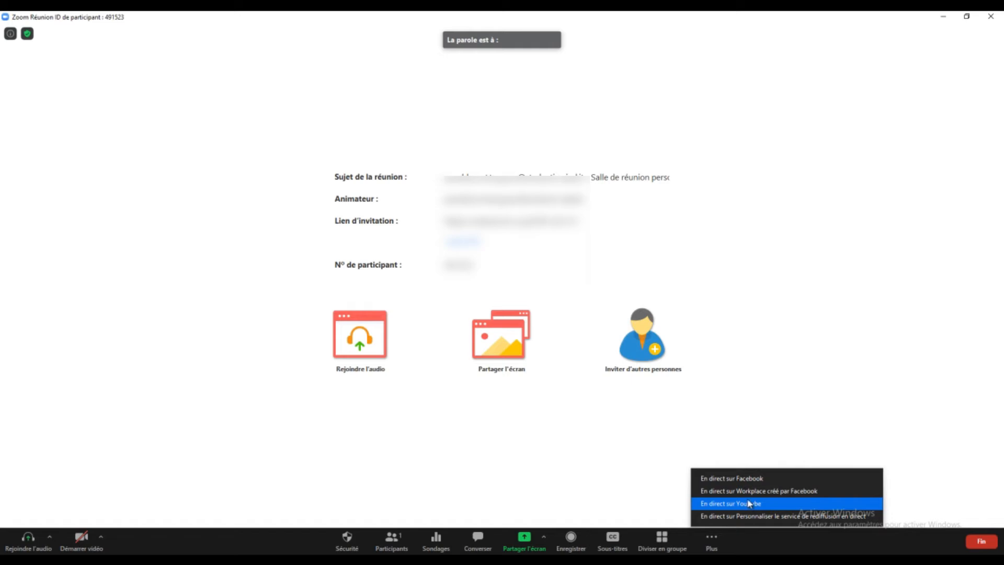
{"action": "left_click", "coordinate": [712, 504]}
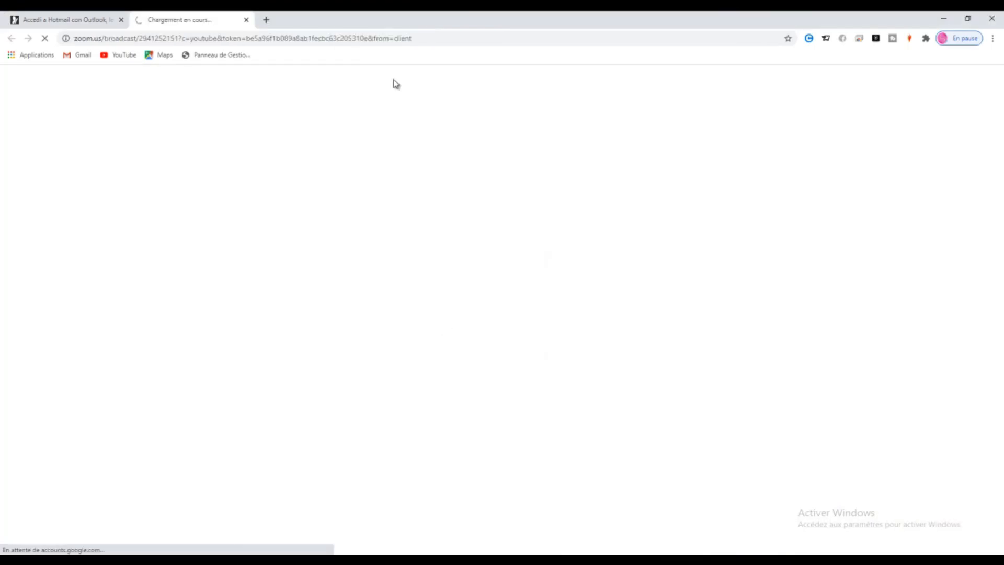
{"action": "left_click", "coordinate": [444, 37]}
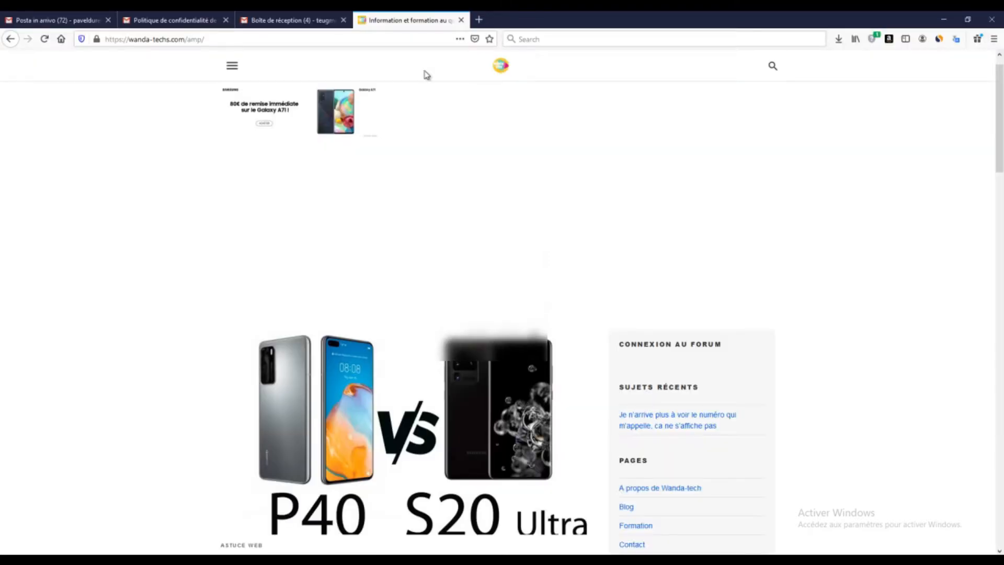
{"action": "left_click", "coordinate": [432, 38]}
{"action": "key", "text": "ctrl+v"}
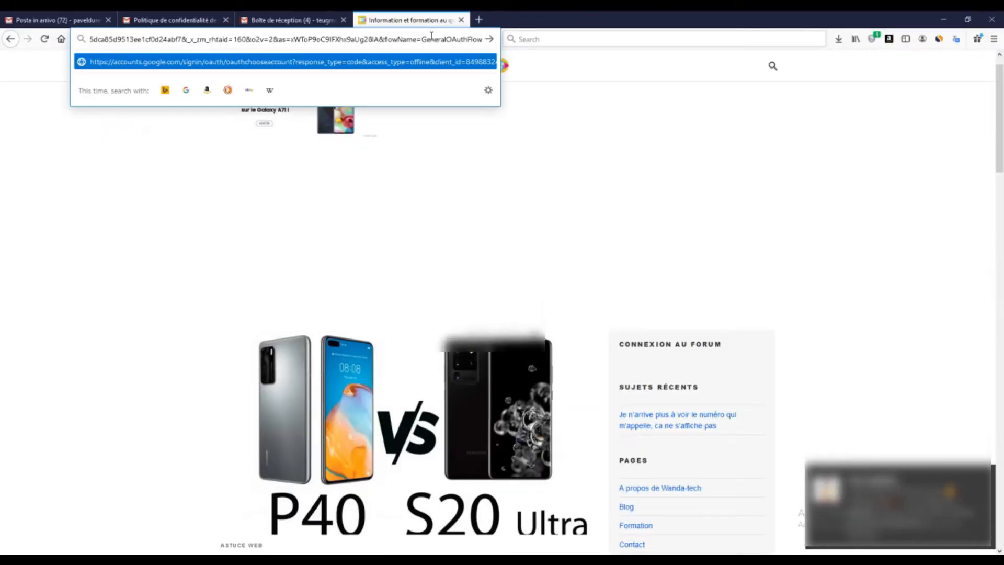
{"action": "key", "text": "Return"}
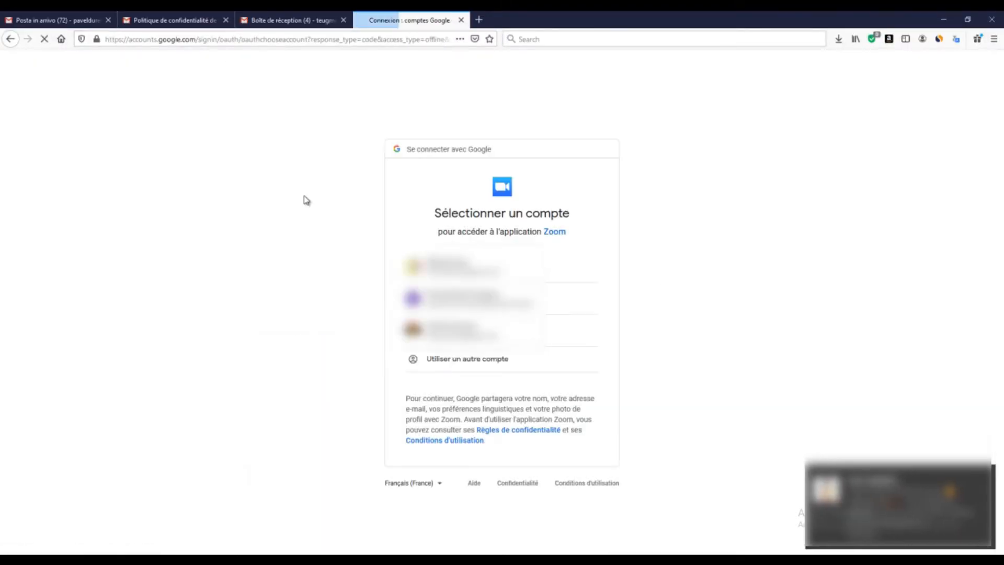
- Connect the Wanda-tech YouTube brand account, authorise Zoom to access it and go live
{"action": "left_click", "coordinate": [460, 267]}
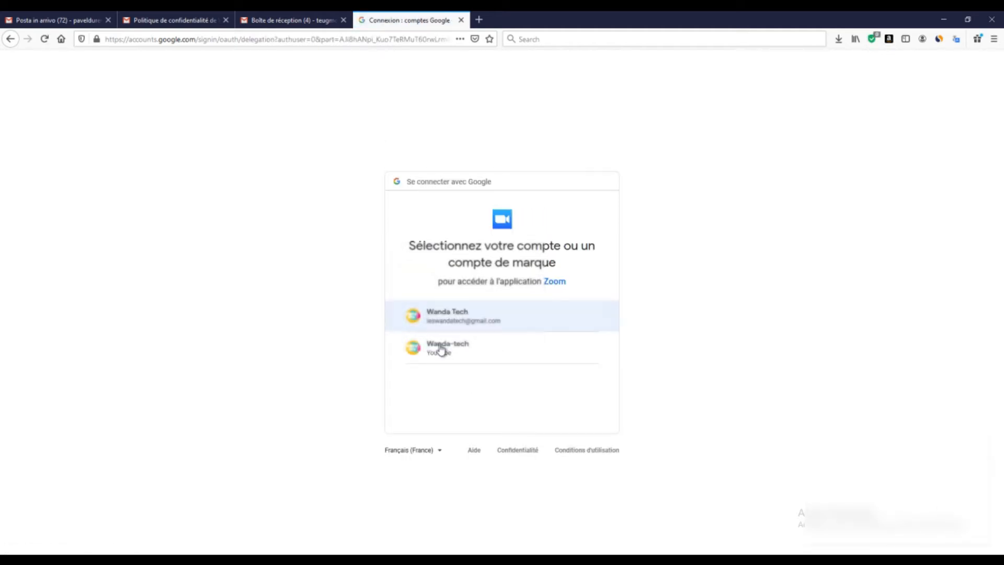
{"action": "left_click", "coordinate": [439, 356]}
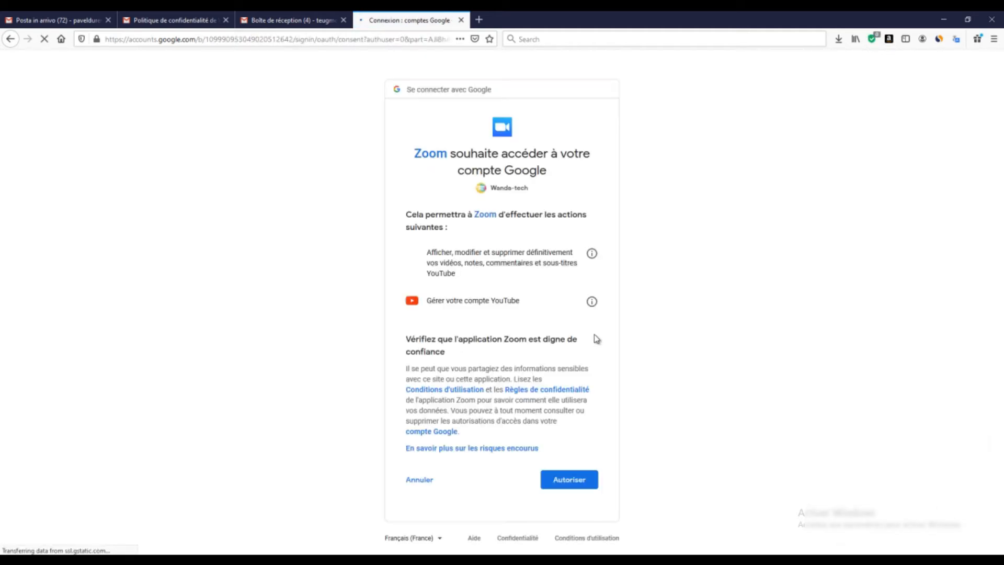
{"action": "left_click", "coordinate": [564, 480]}
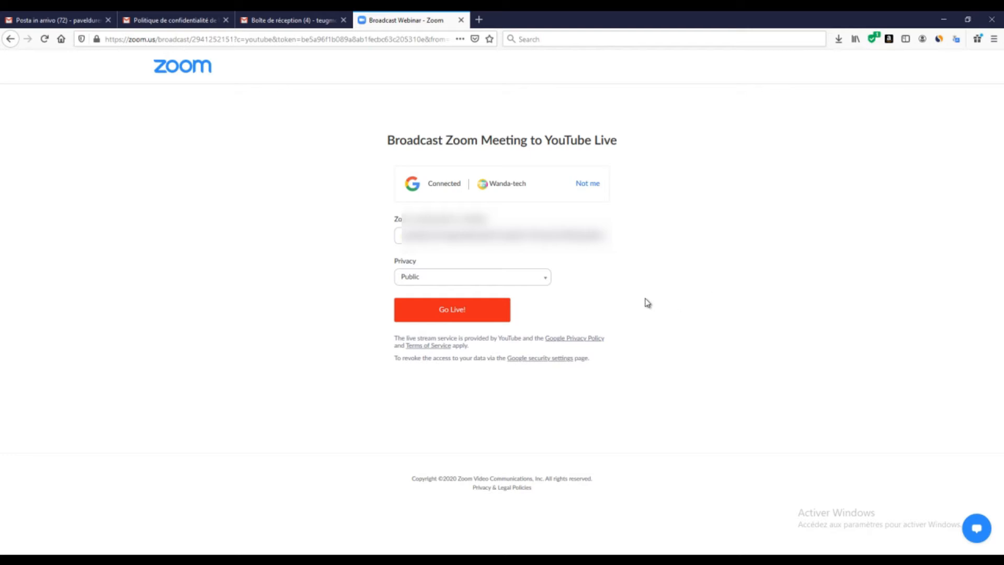
{"action": "left_click", "coordinate": [470, 313]}
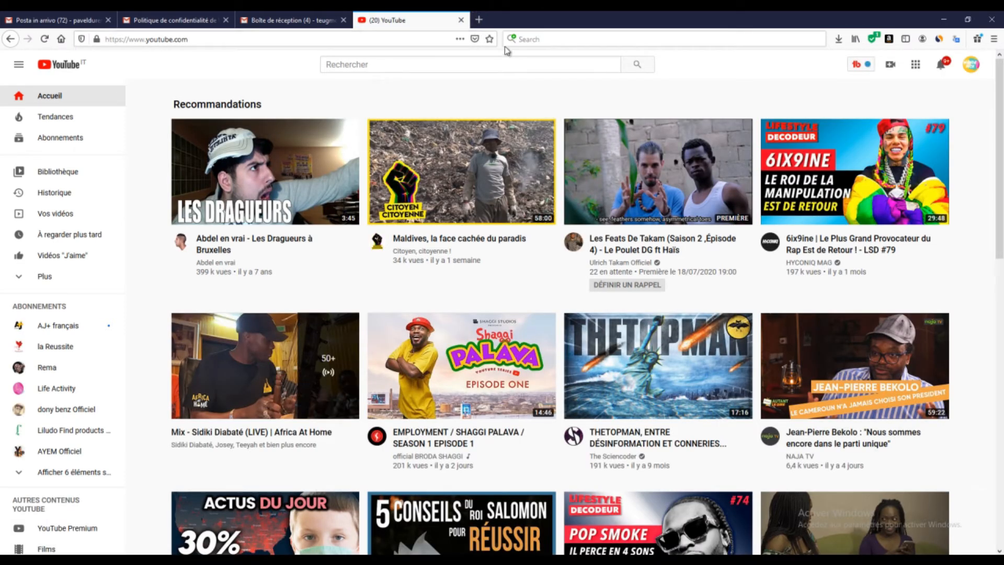
- Minimise the Firefox window and the Zoom meeting window to clear the desktop
{"action": "mouse_move", "coordinate": [474, 561]}
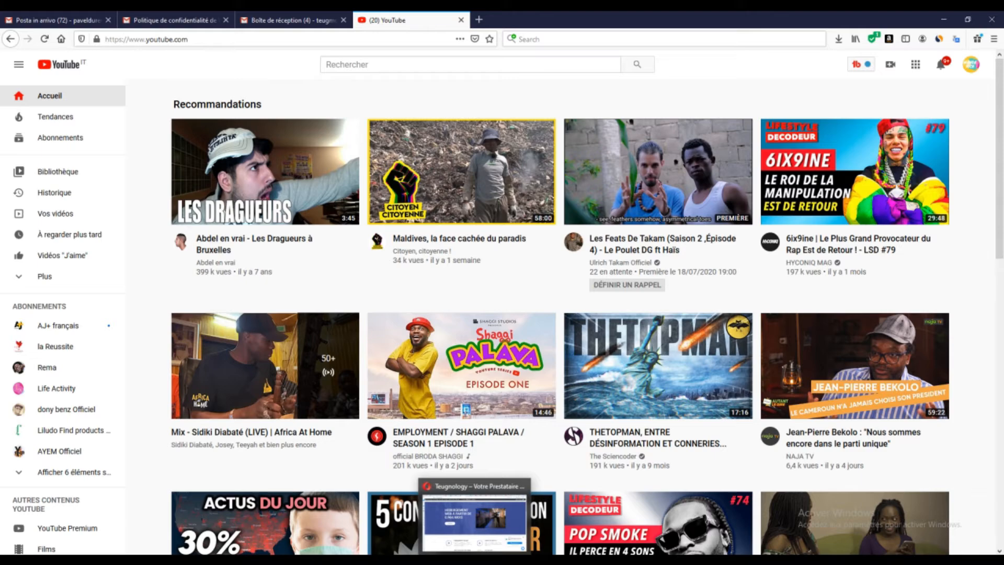
{"action": "mouse_move", "coordinate": [526, 561]}
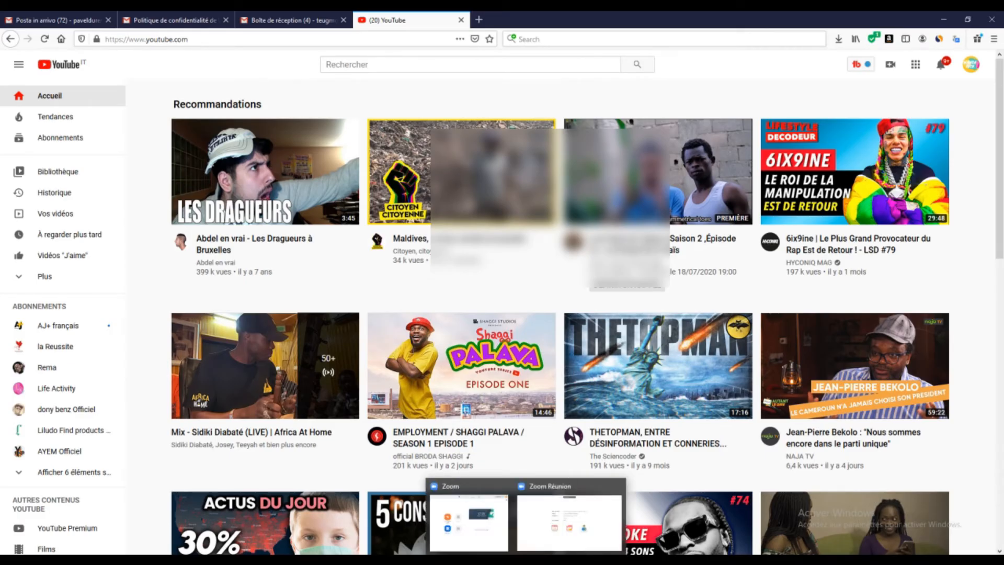
{"action": "left_click", "coordinate": [942, 21]}
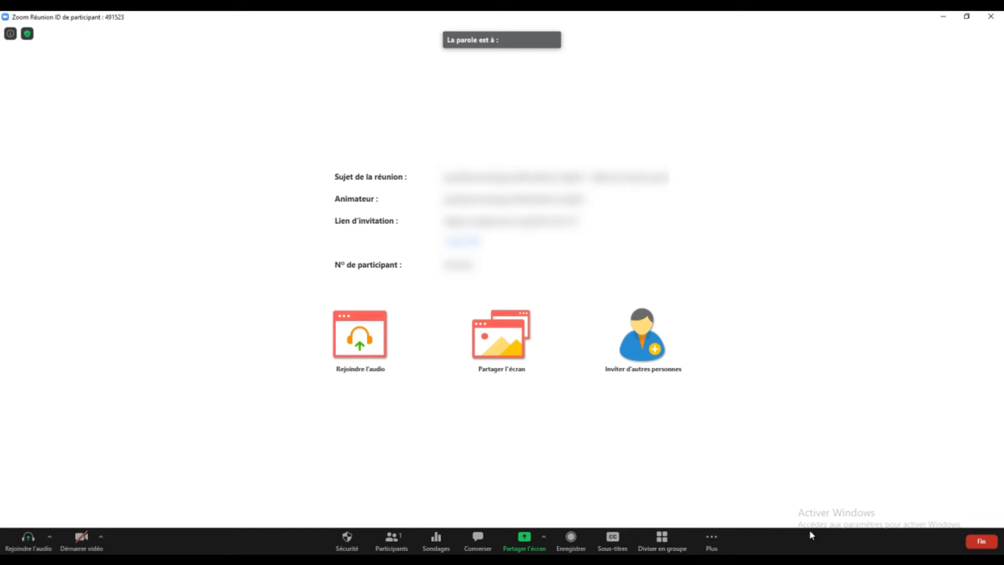
{"action": "left_click", "coordinate": [943, 19]}
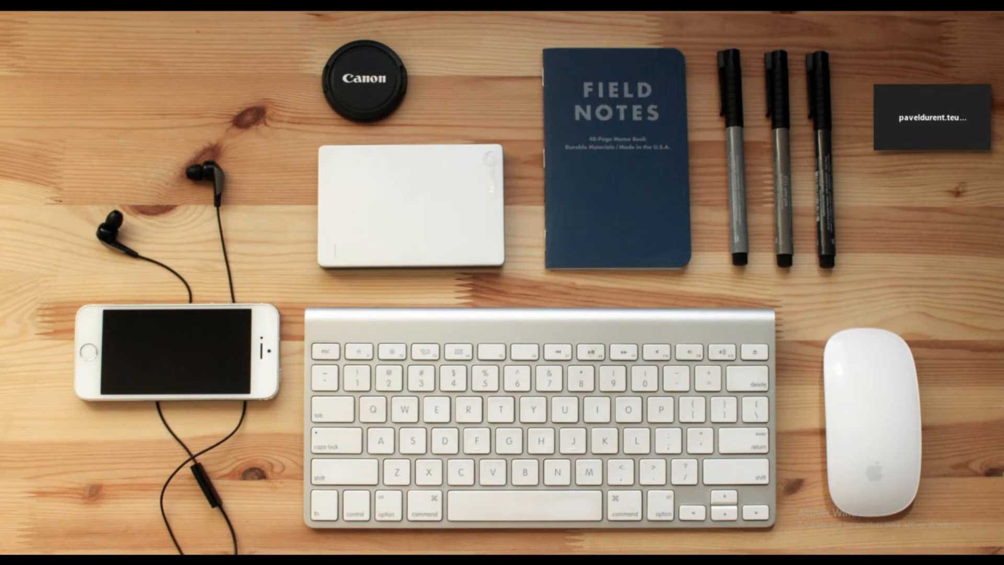
{"action": "left_click", "coordinate": [36, 560]}
{"action": "left_click", "coordinate": [706, 337]}
{"action": "left_click", "coordinate": [976, 141]}
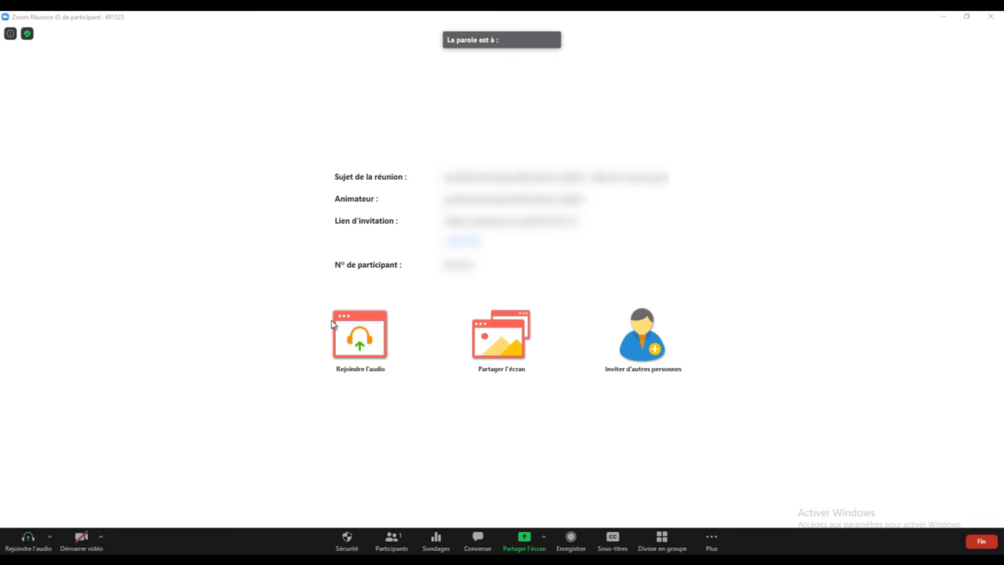
{"action": "left_click", "coordinate": [955, 17]}
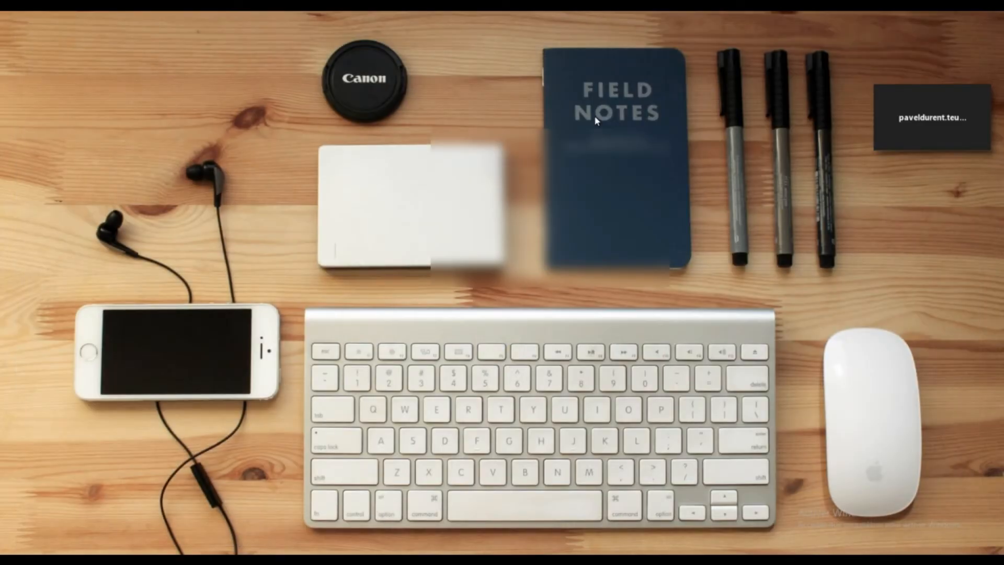
- Search Windows for "obs" and launch OBS Studio (64bit)
{"action": "left_click", "coordinate": [60, 558]}
{"action": "type", "text": "obs"}
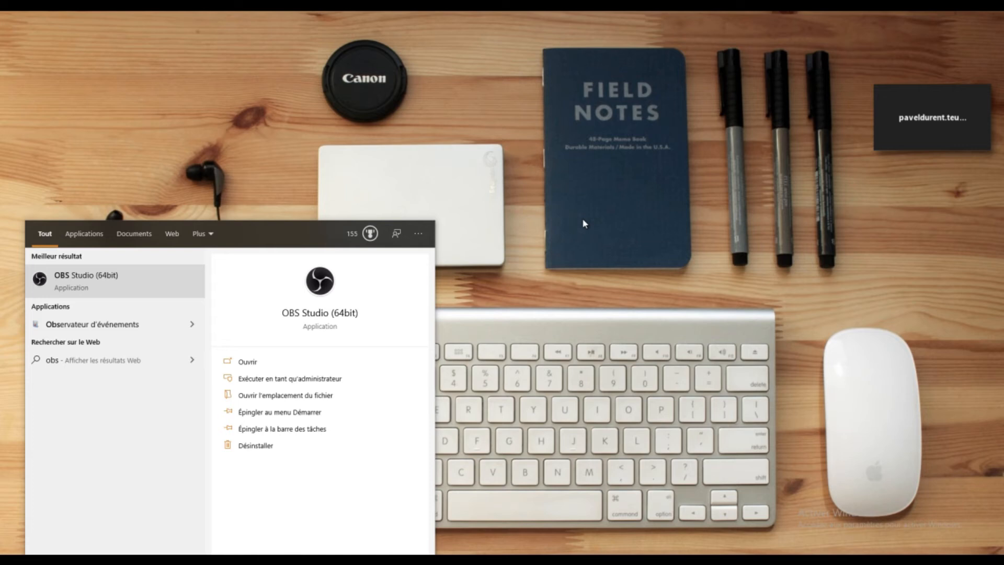
{"action": "left_click", "coordinate": [146, 274]}
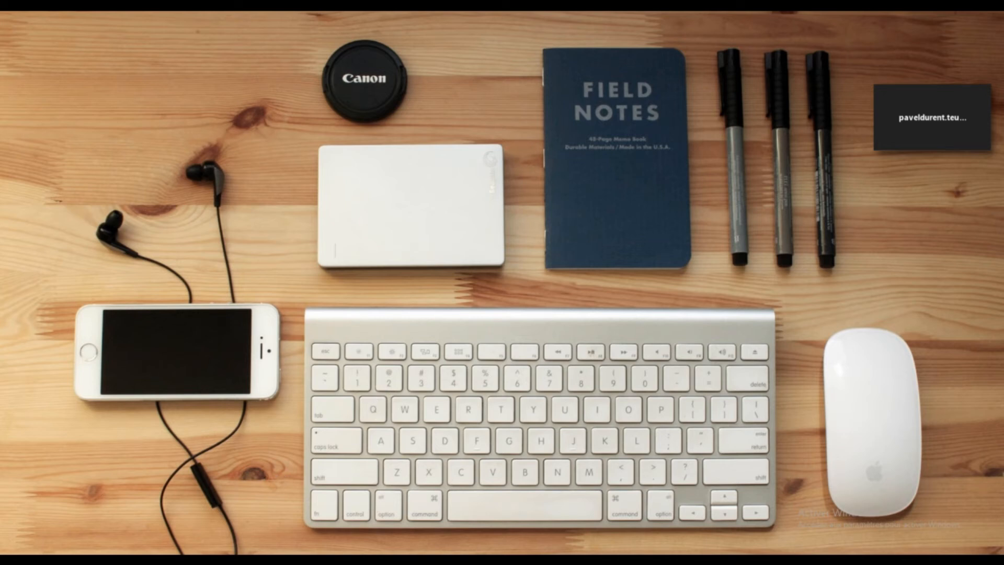
- Switch to Firefox, open Gmail through google.com and close the Zoom home window covering Google Meet
{"action": "left_click", "coordinate": [297, 562]}
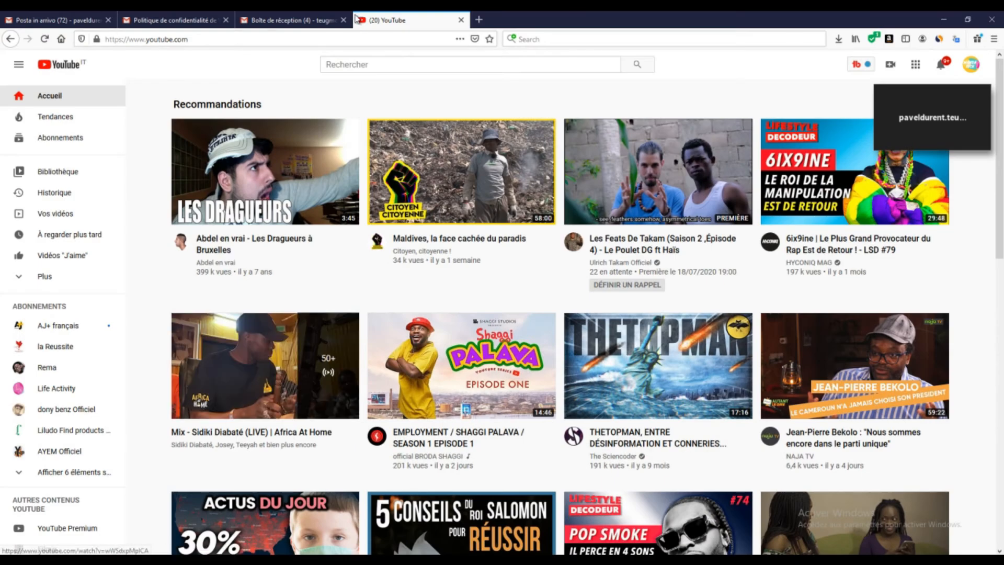
{"action": "left_click", "coordinate": [356, 35]}
{"action": "type", "text": "google.com/"}
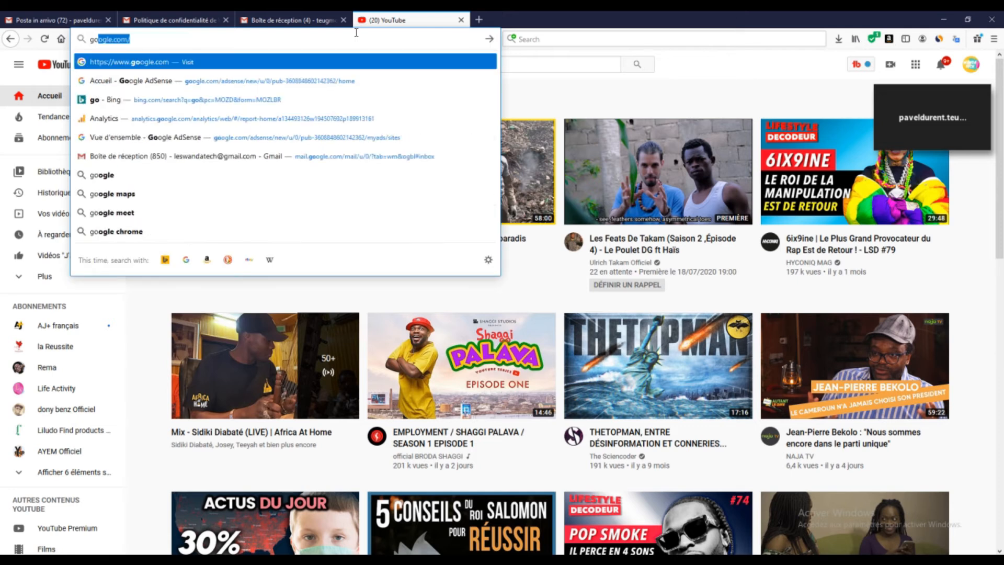
{"action": "key", "text": "Return"}
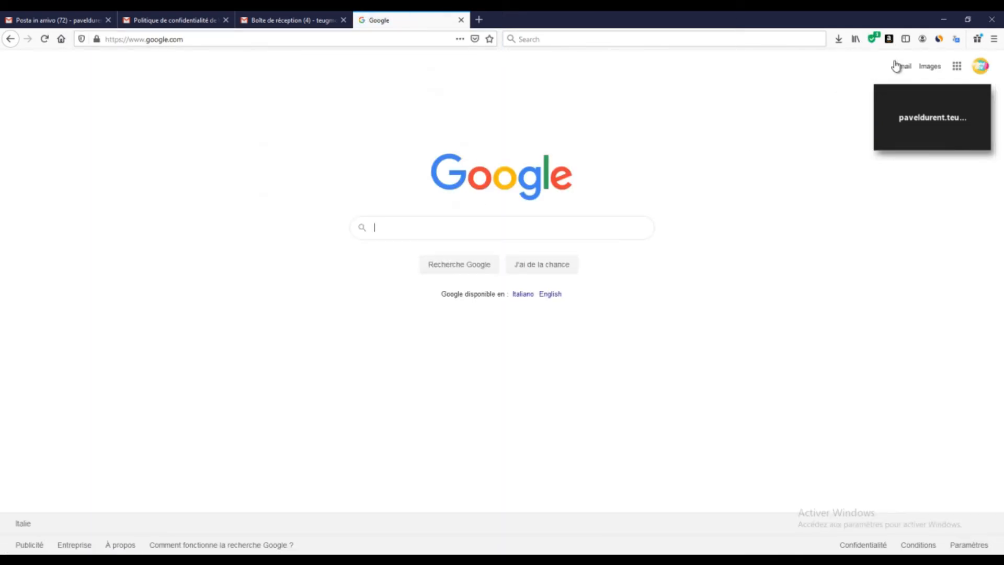
{"action": "left_click", "coordinate": [903, 66]}
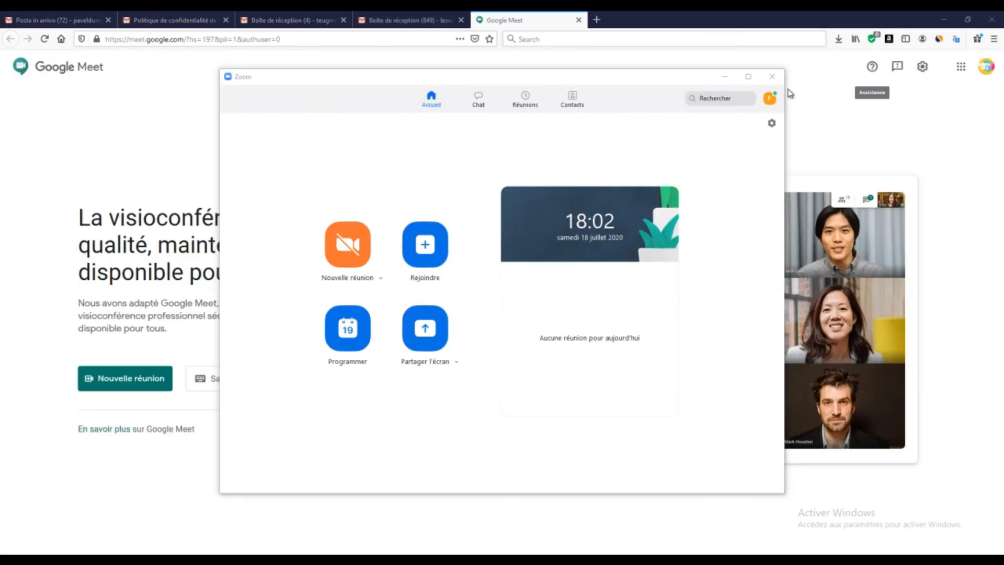
{"action": "left_click", "coordinate": [772, 76]}
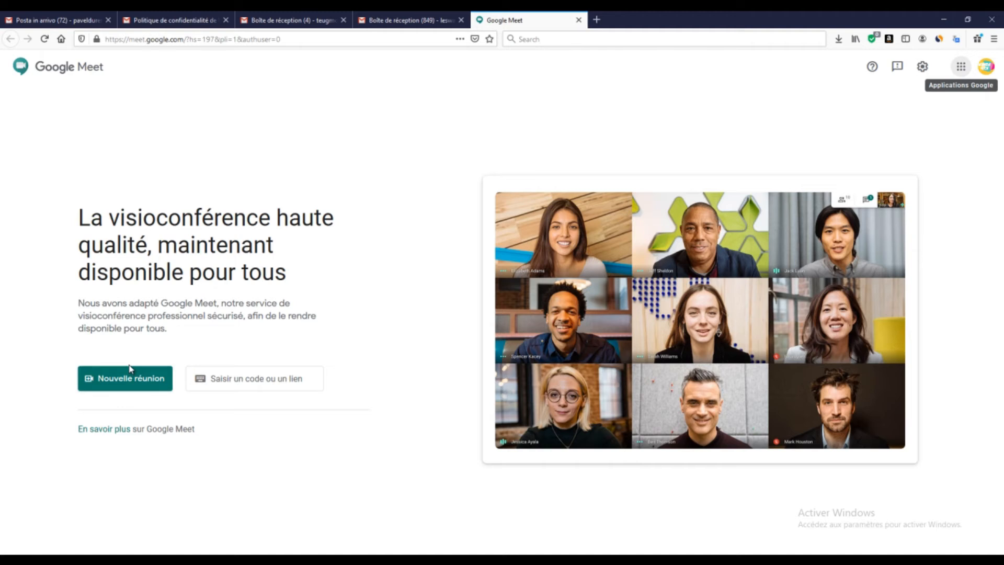
- Start an instant Google Meet meeting with the camera turned off and select the meeting link on the waiting page
{"action": "left_click", "coordinate": [131, 385]}
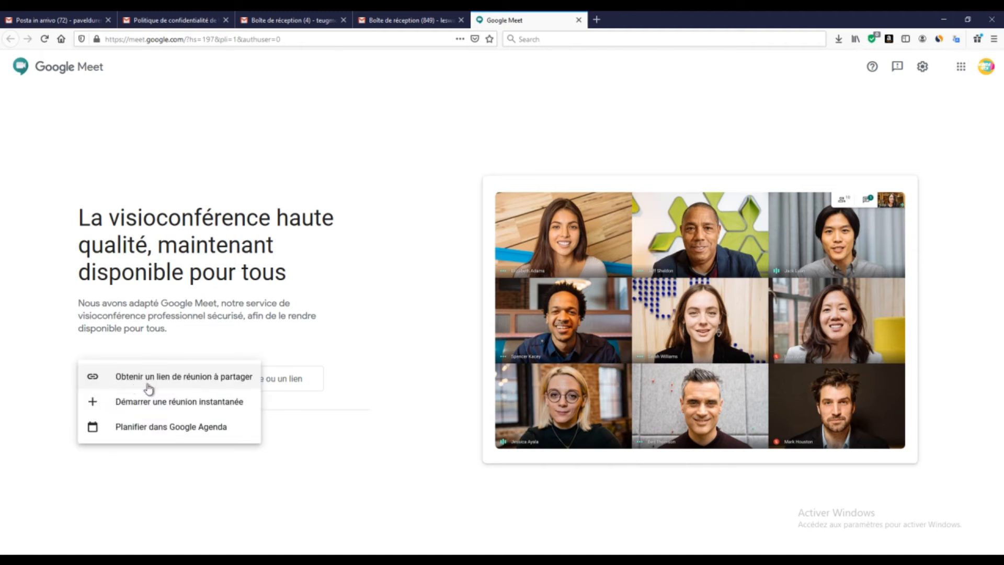
{"action": "left_click", "coordinate": [137, 412]}
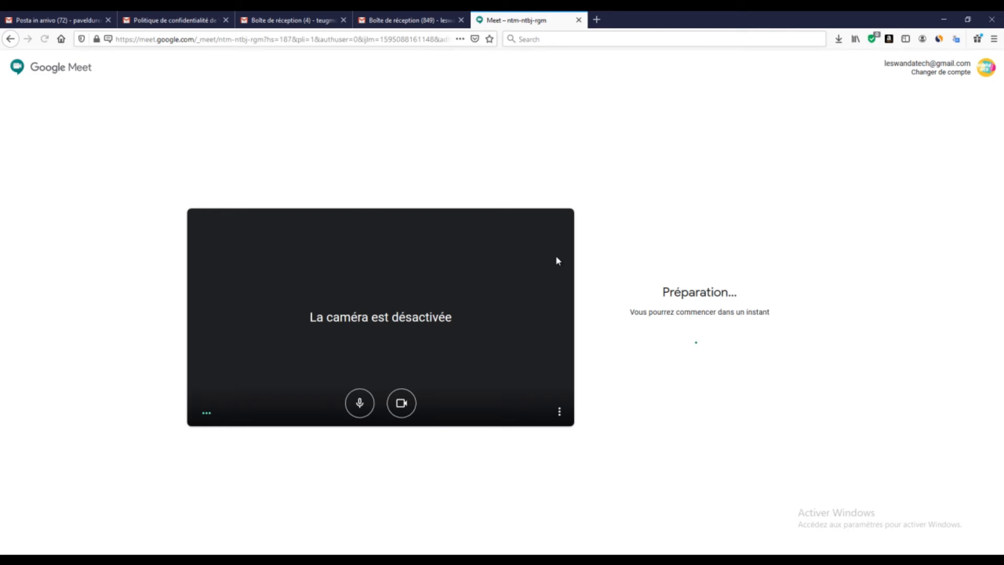
{"action": "left_click", "coordinate": [401, 404]}
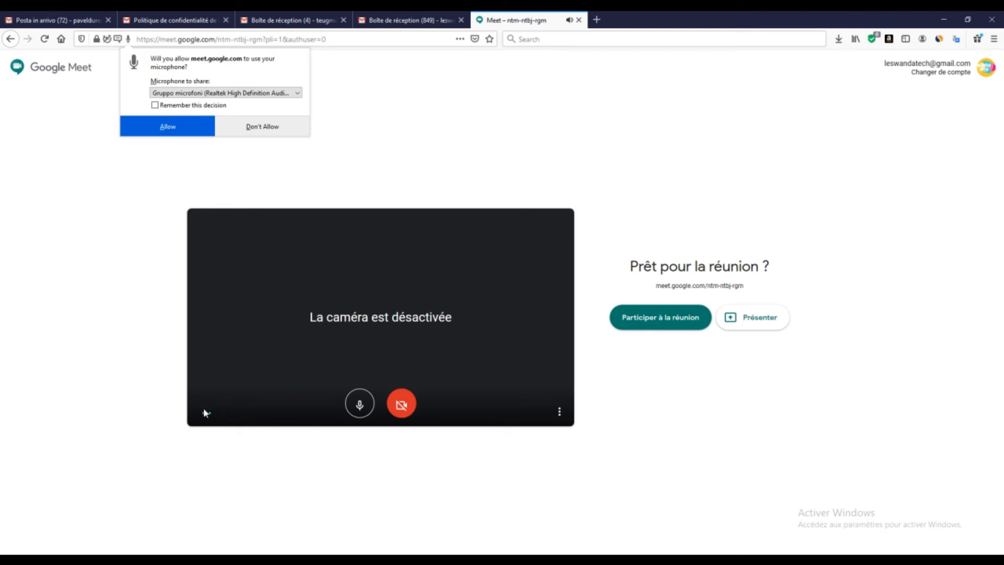
{"action": "left_click_drag", "start_coordinate": [743, 286], "coordinate": [668, 297]}
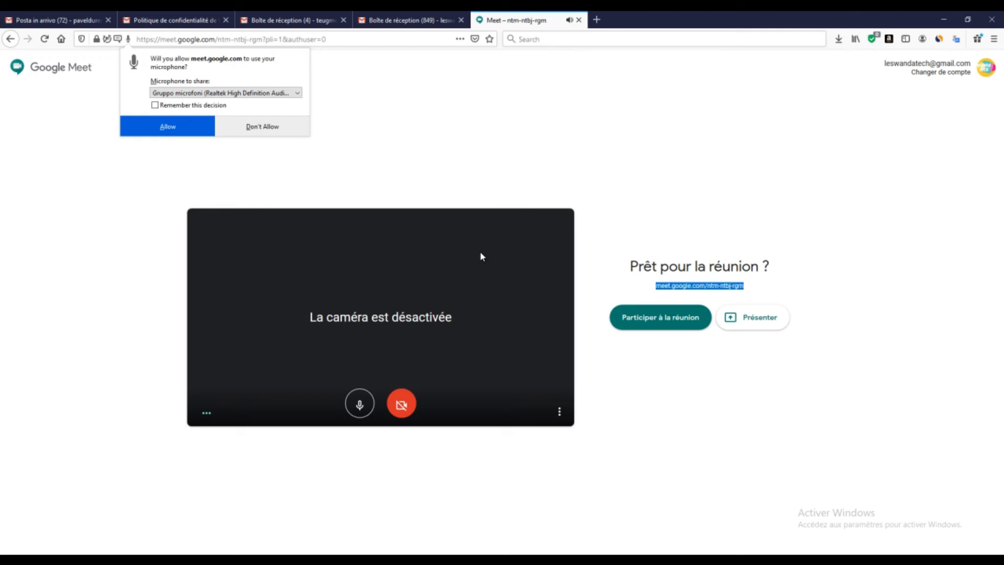
- Start OBS Studio (64bit) alongside the open Google Meet waiting page
{"action": "key", "text": "super"}
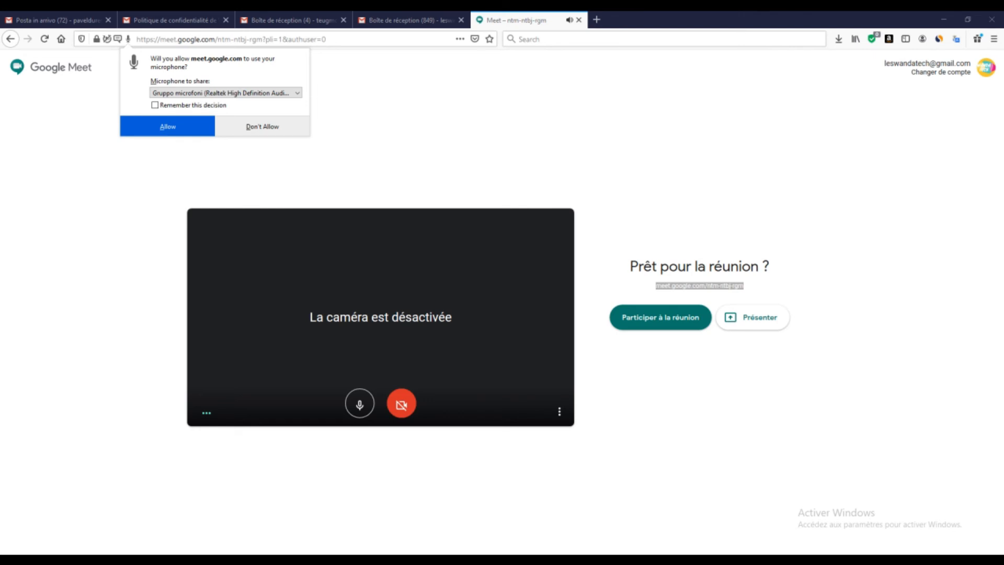
{"action": "type", "text": "o"}
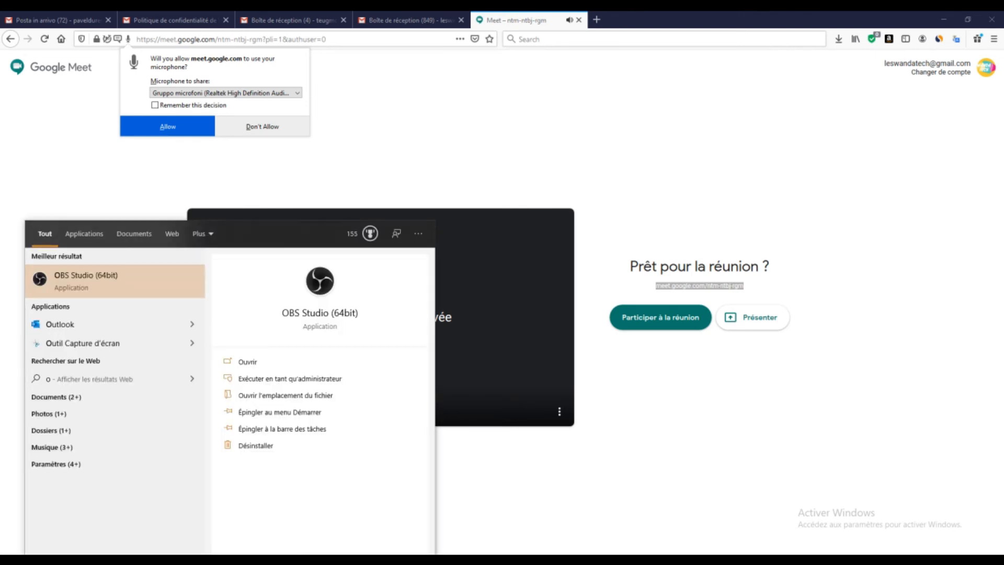
{"action": "left_click", "coordinate": [144, 278]}
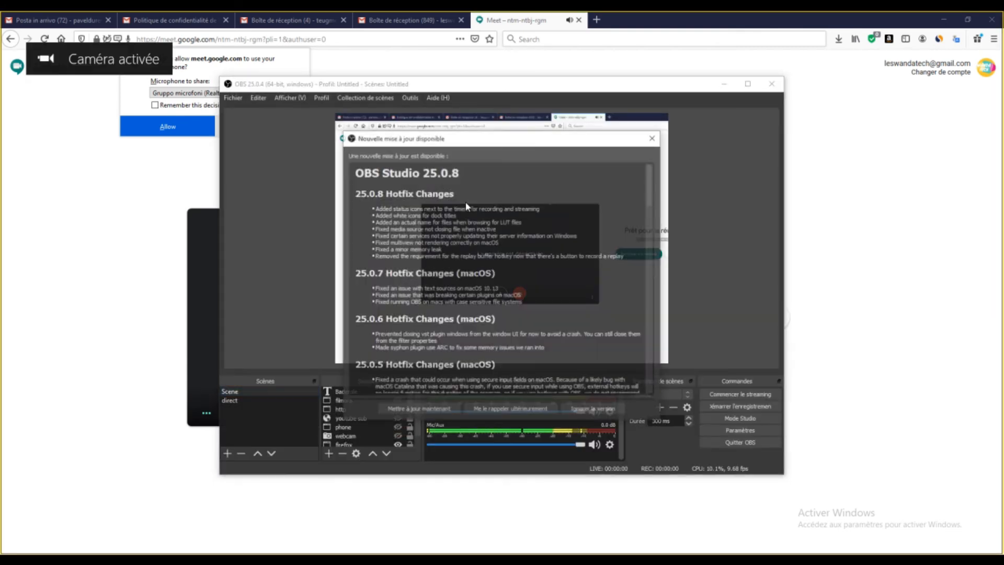
- Dismiss the new-version notice in OBS Studio and open the Stream (flux) page of its settings
{"action": "left_click", "coordinate": [652, 139]}
{"action": "left_click", "coordinate": [653, 140]}
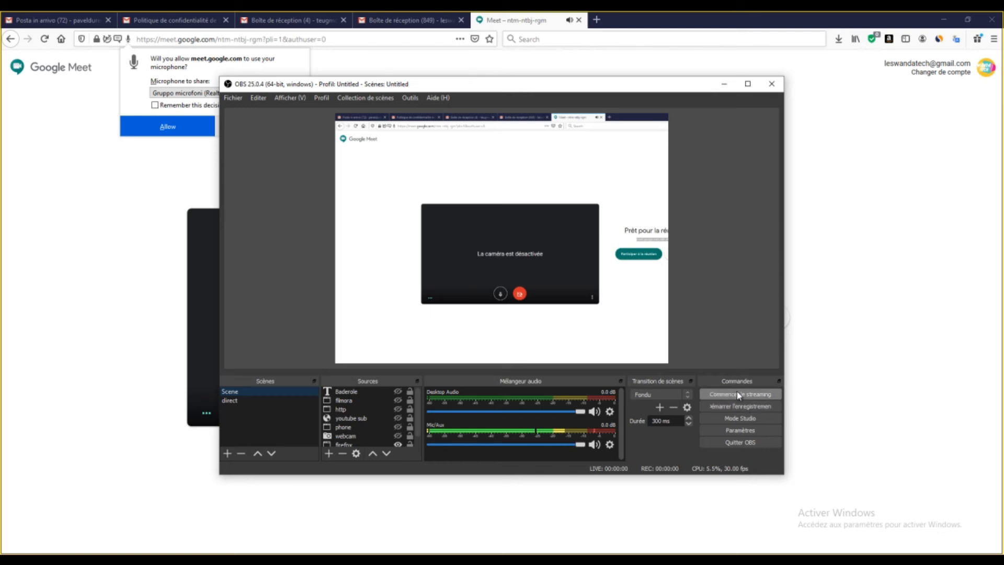
{"action": "left_click", "coordinate": [740, 430]}
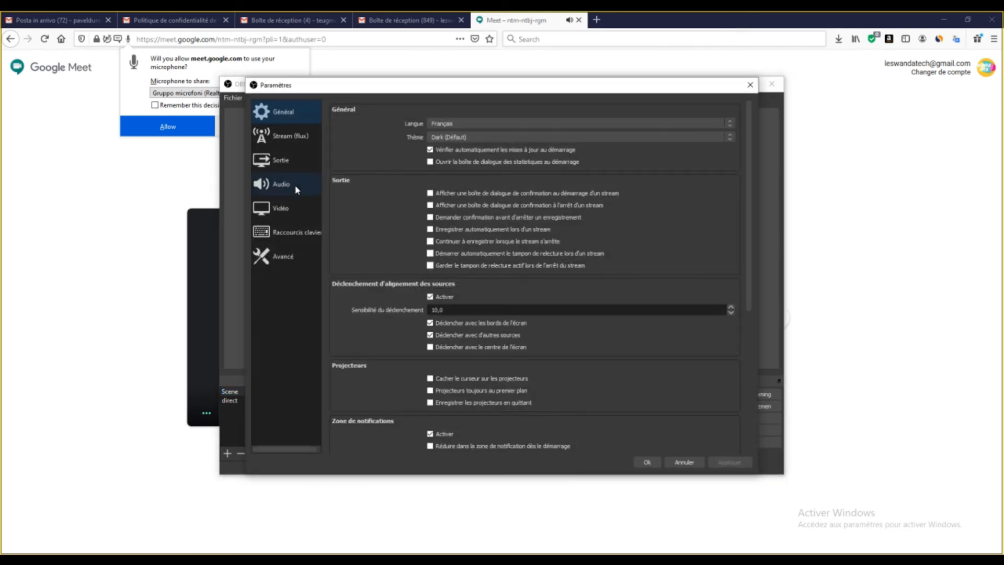
{"action": "left_click", "coordinate": [270, 131]}
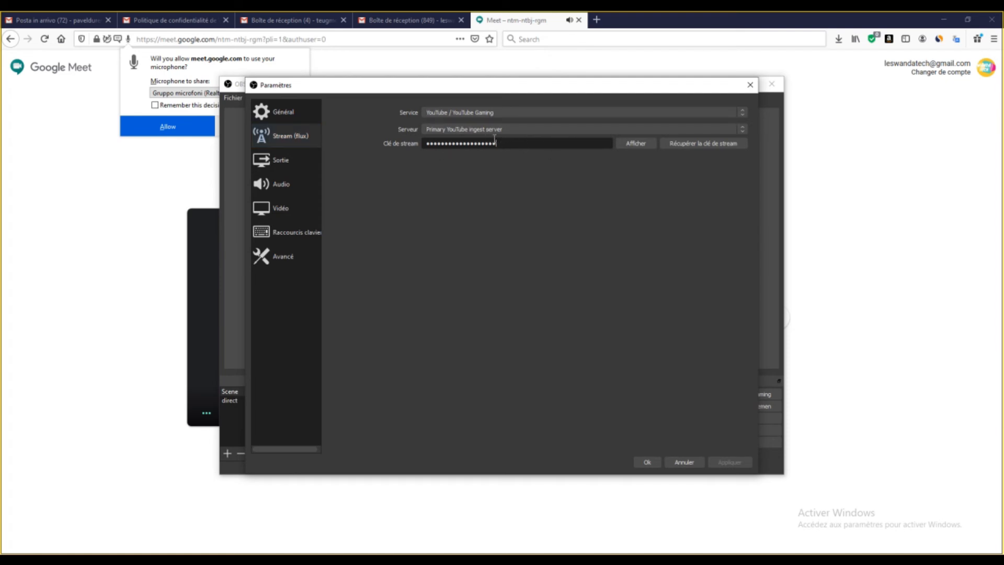
- Open youtube.com in a new Firefox tab and choose to create a live stream
{"action": "left_click", "coordinate": [599, 21]}
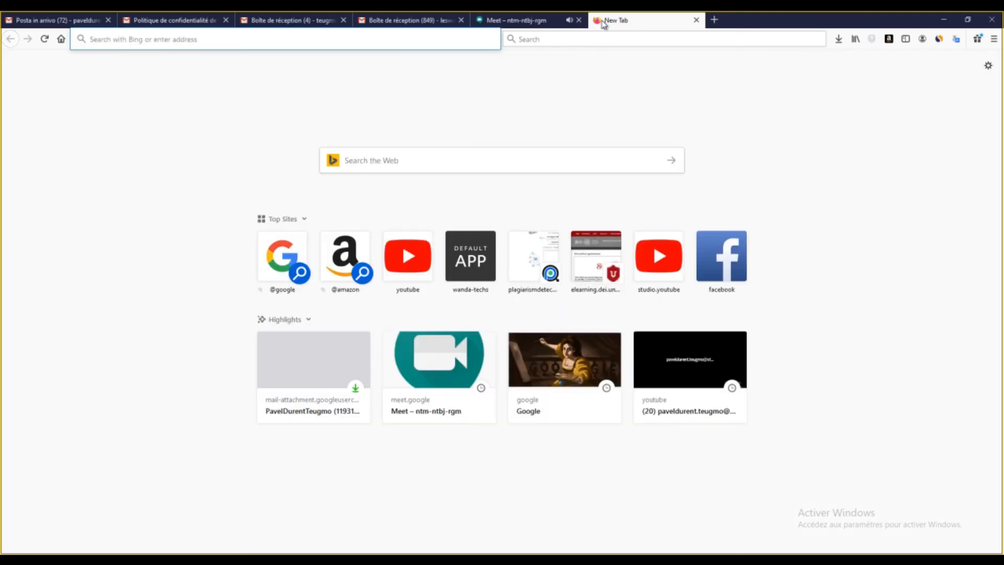
{"action": "type", "text": "youtube.com/"}
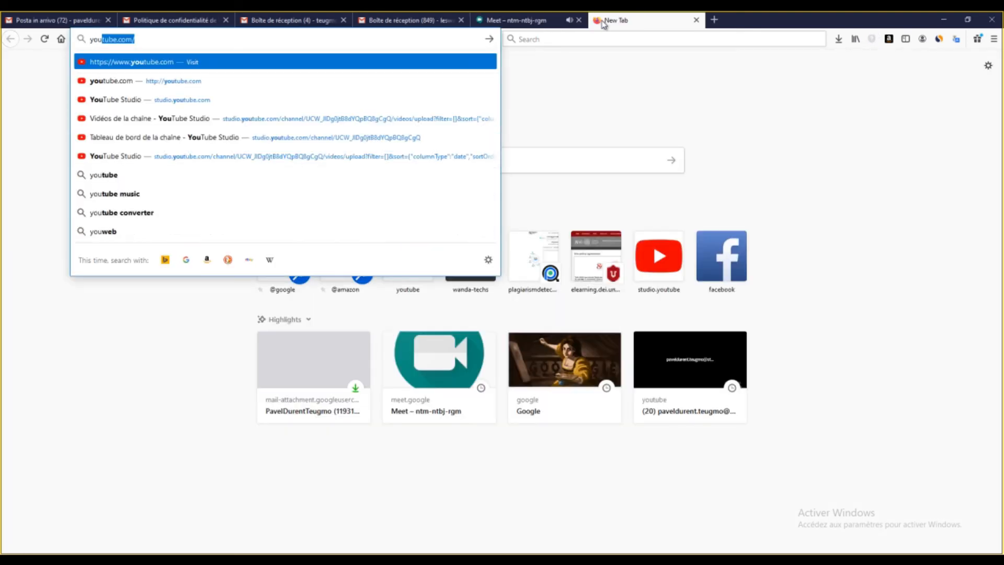
{"action": "key", "text": "Return"}
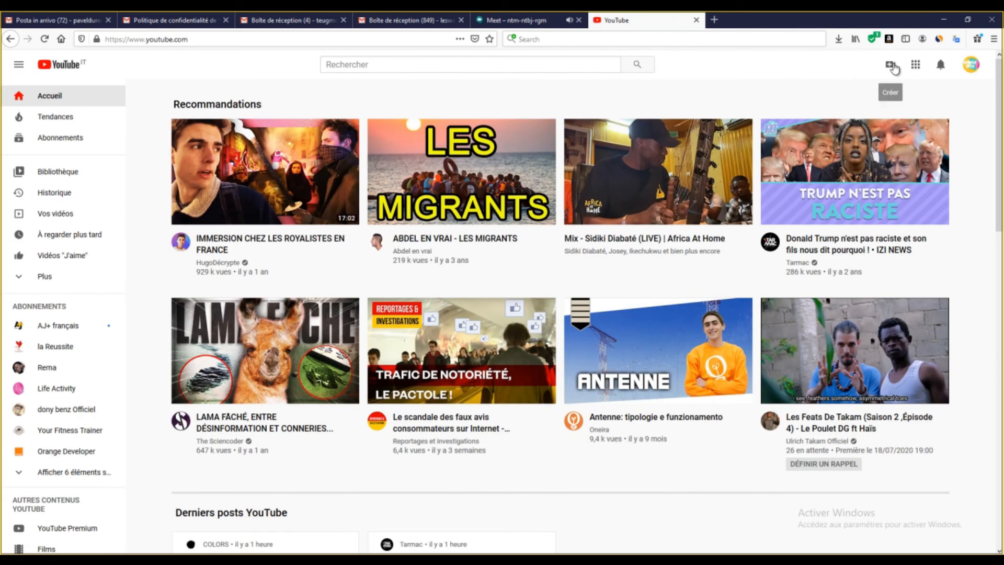
{"action": "left_click", "coordinate": [892, 67]}
{"action": "left_click", "coordinate": [840, 111]}
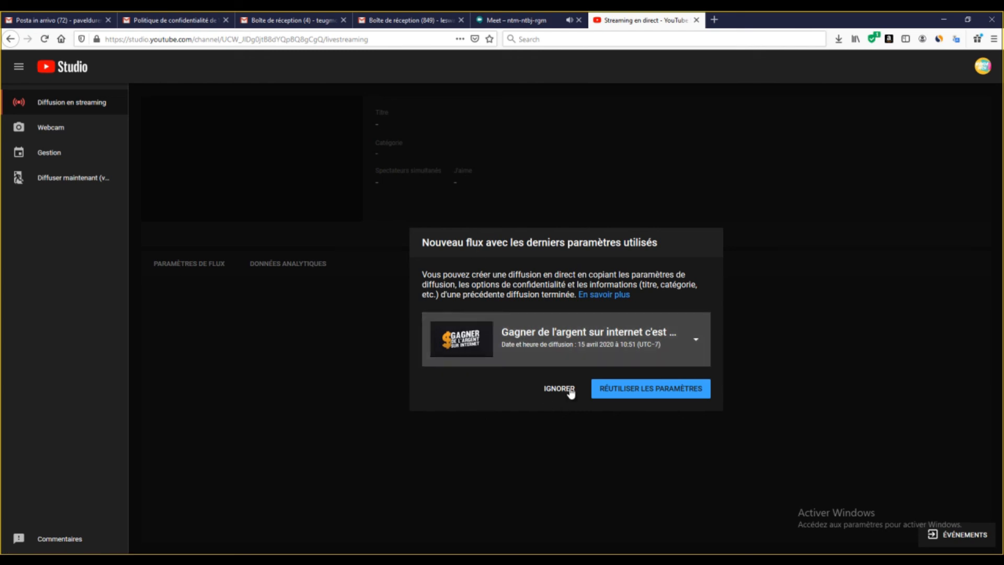
- Skip reusing the previous stream's parameters and create a new public stream titled "hjhjhjhh"
{"action": "left_click", "coordinate": [554, 392]}
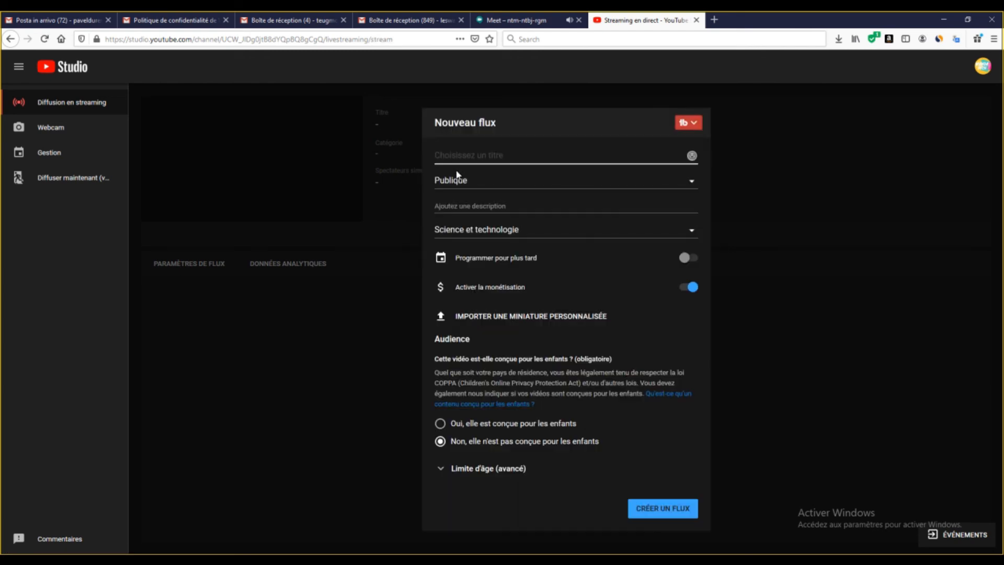
{"action": "type", "text": "hjhjhjhh"}
{"action": "left_click", "coordinate": [661, 510]}
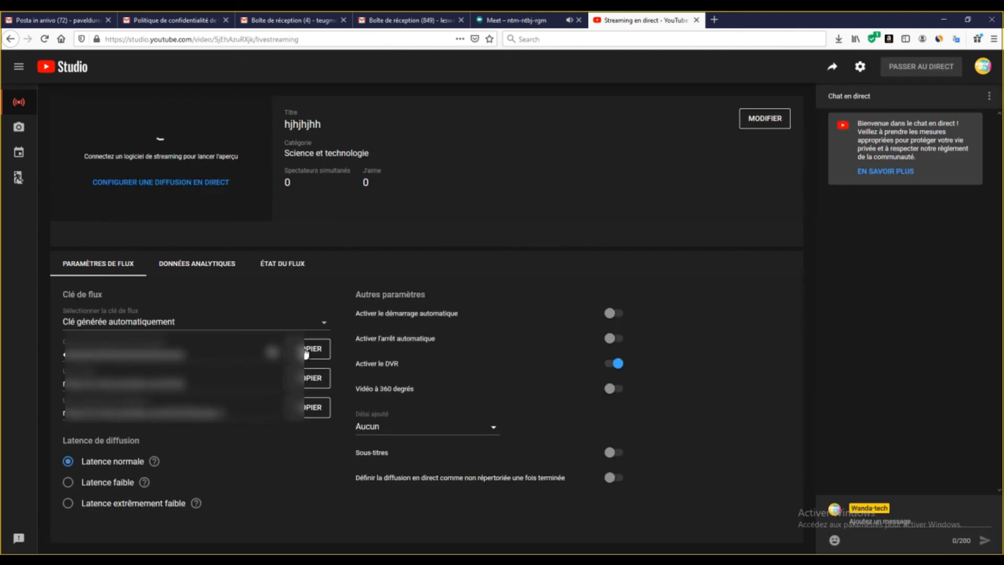
- Copy the new stream's key into the OBS Studio stream key field, apply and close the settings, and return to YouTube Studio
{"action": "left_click", "coordinate": [307, 351]}
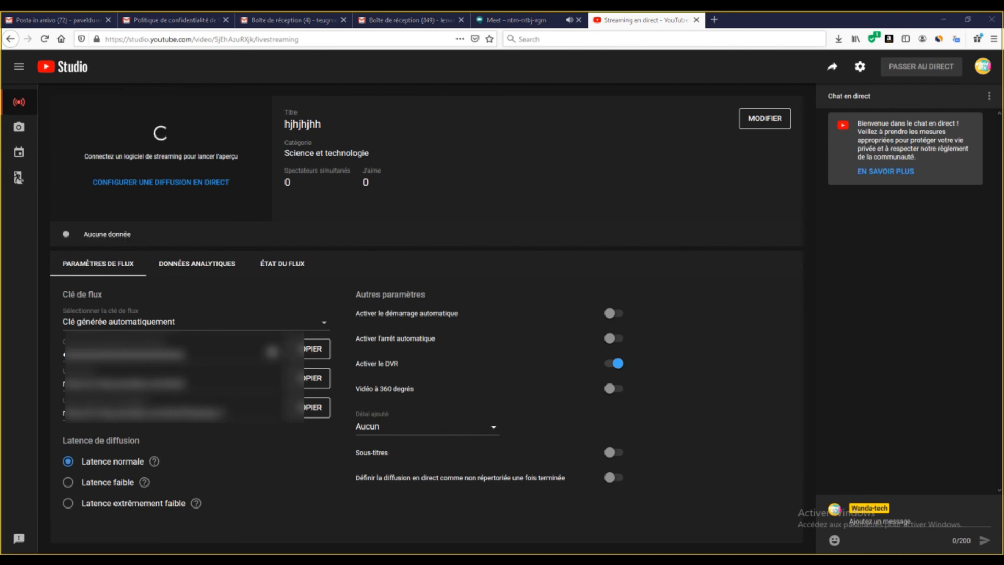
{"action": "key", "text": "alt+Tab"}
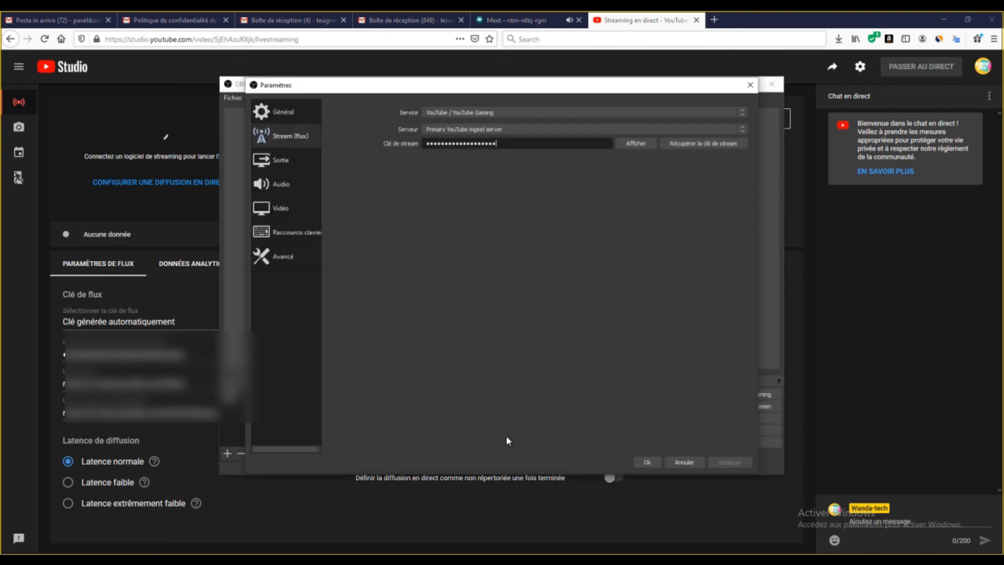
{"action": "key", "text": "ctrl+a"}
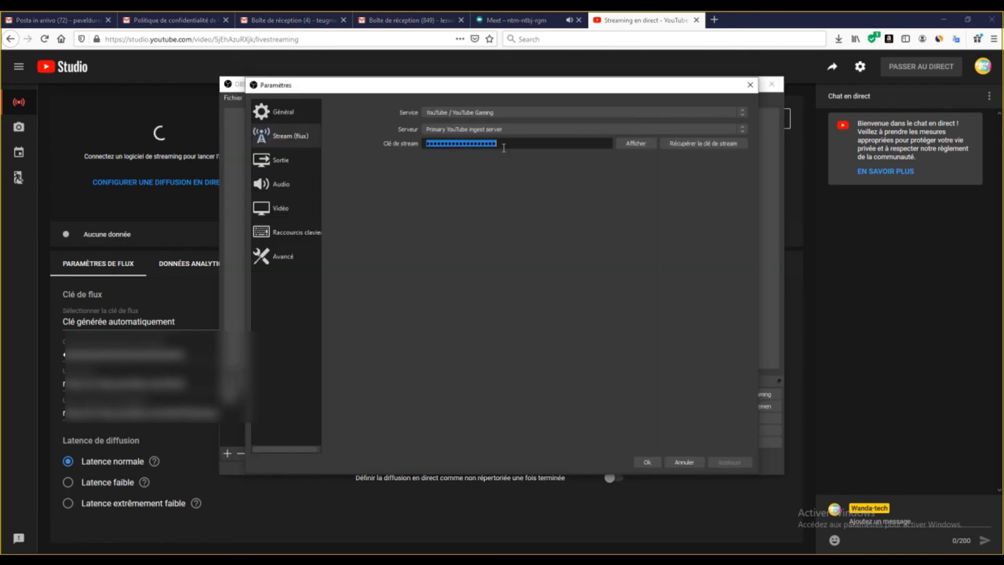
{"action": "key", "text": "ctrl+v"}
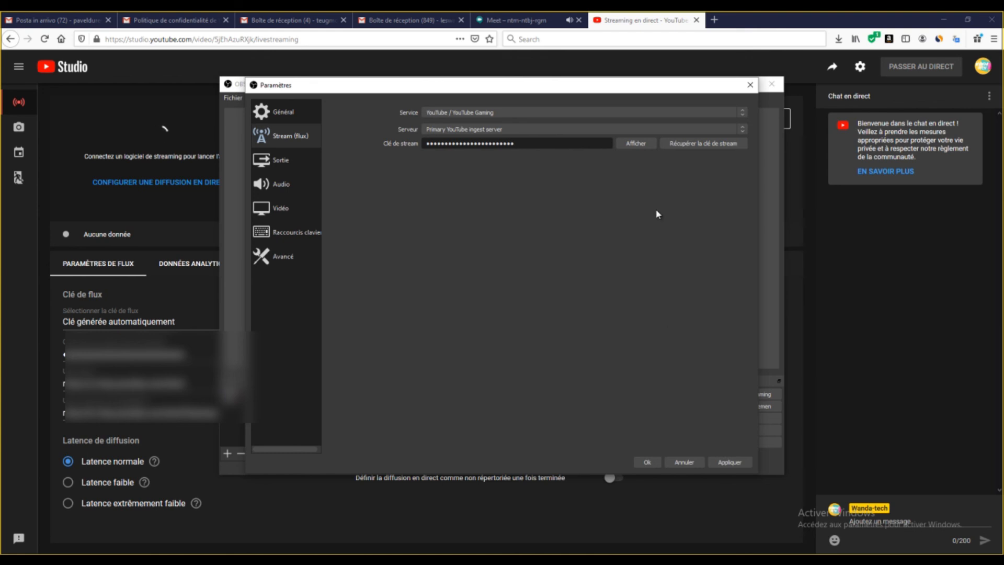
{"action": "left_click", "coordinate": [729, 461]}
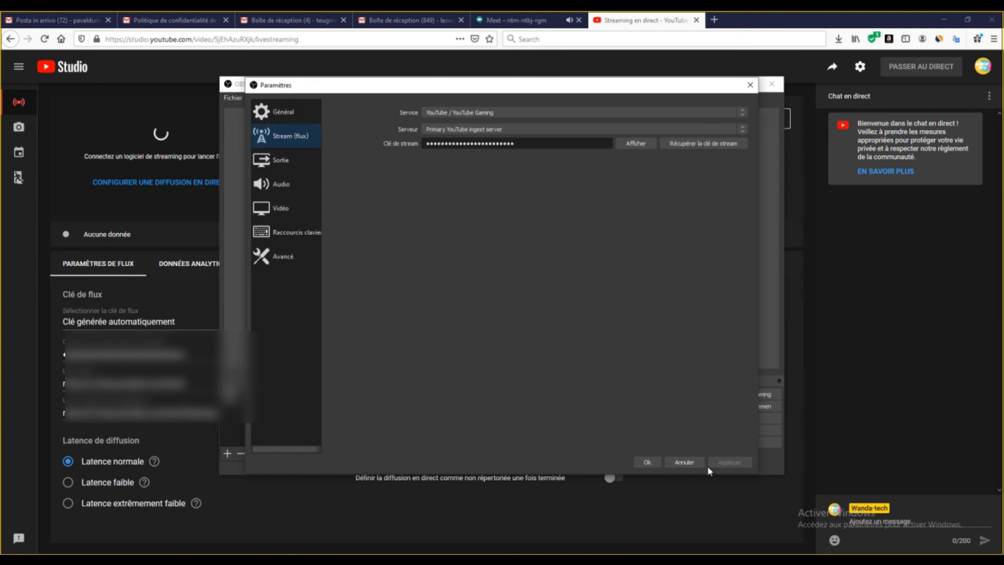
{"action": "left_click", "coordinate": [648, 462]}
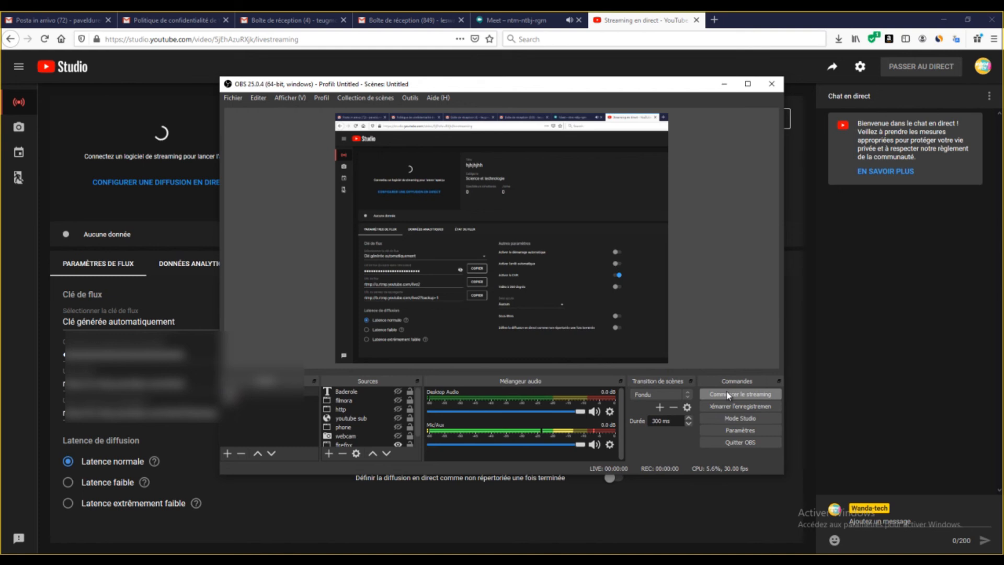
{"action": "left_click", "coordinate": [677, 276]}
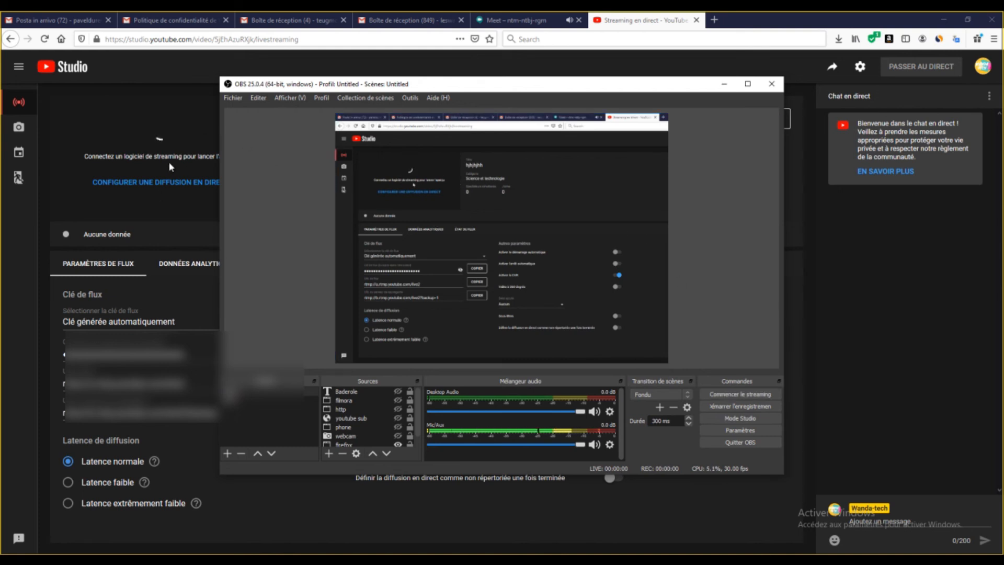
{"action": "left_click", "coordinate": [184, 157]}
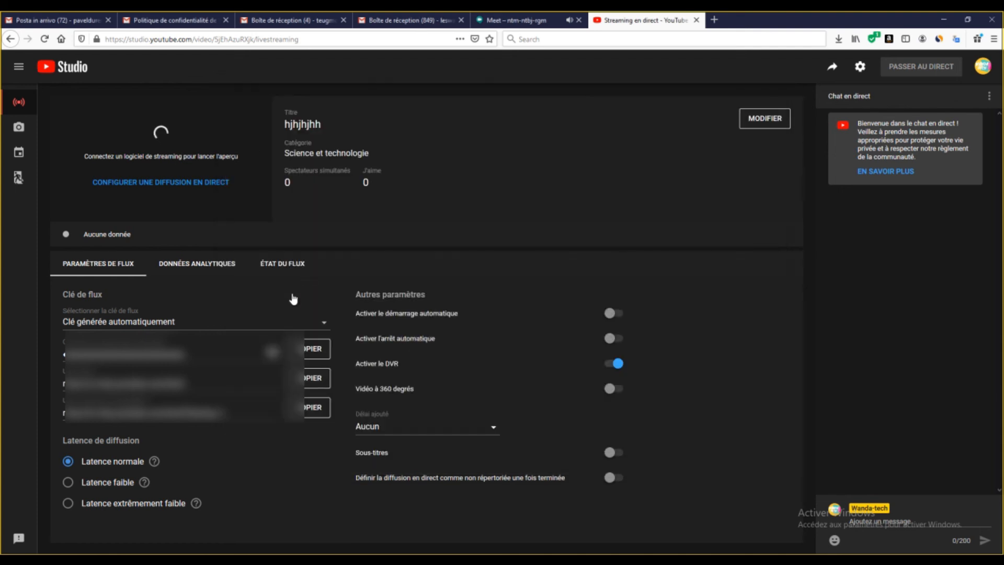